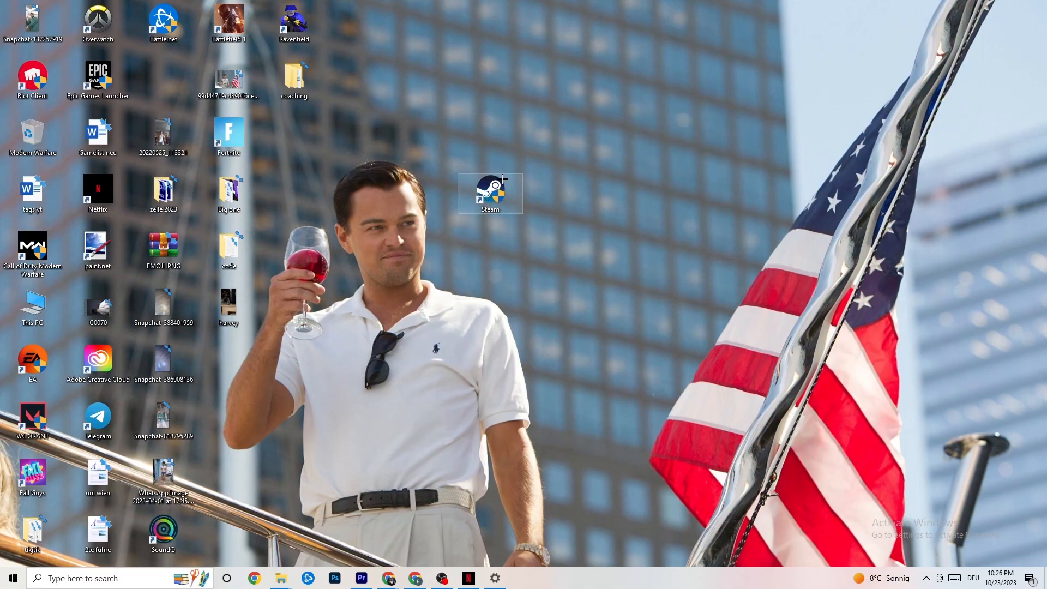
mouse_move(505, 179)
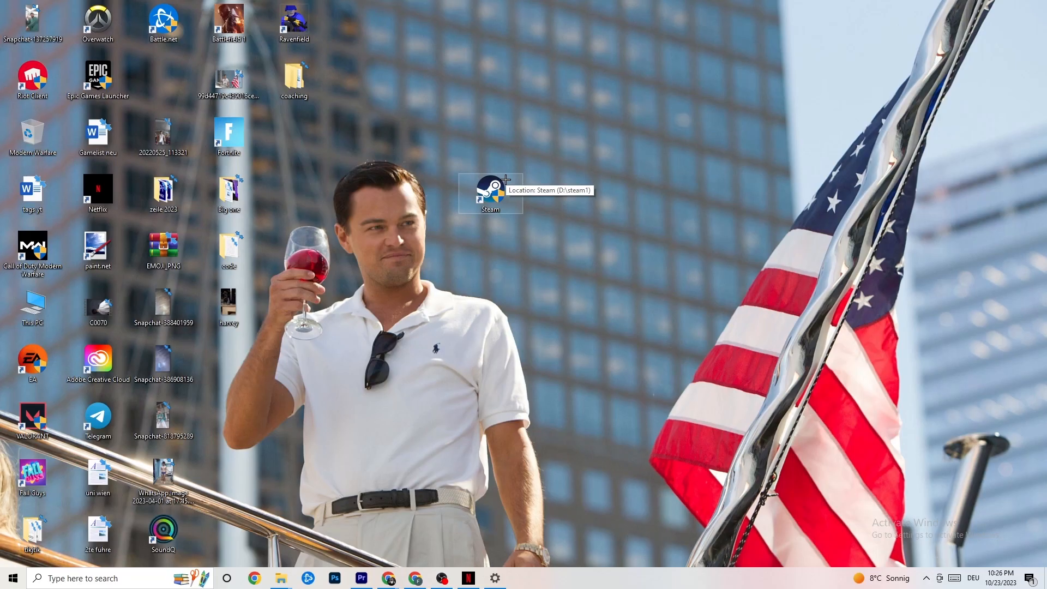
right_click(500, 191)
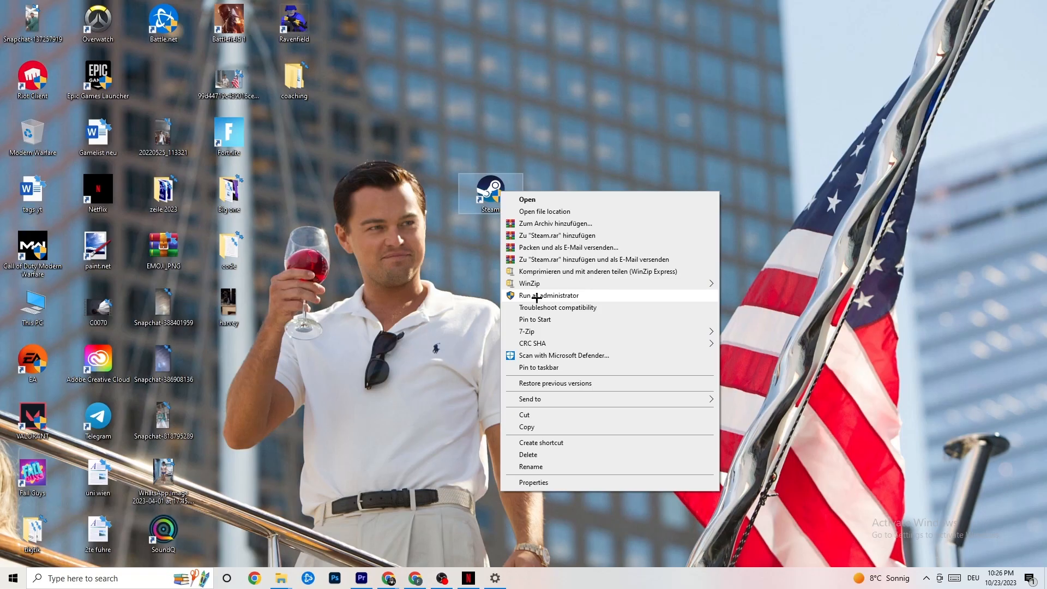
left_click(450, 290)
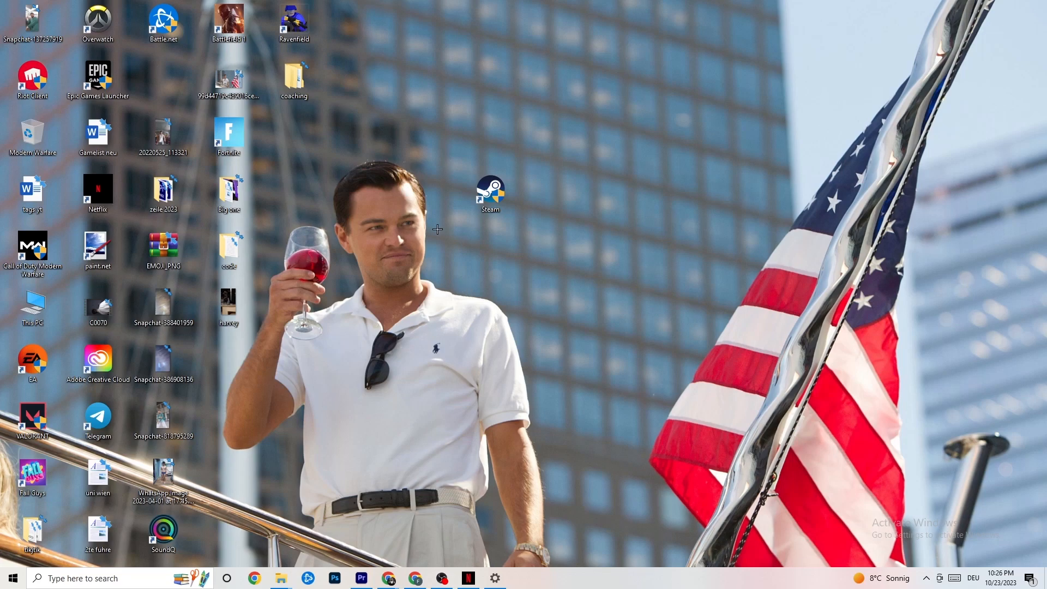
Open the compatibility settings in the properties of the Steam desktop shortcut
right_click(488, 194)
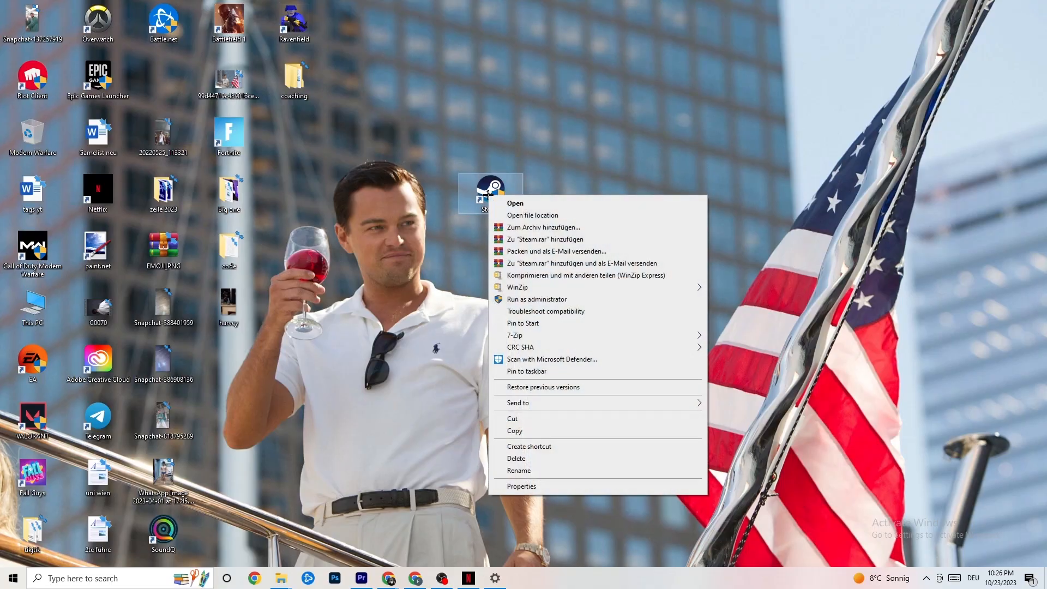
left_click(545, 489)
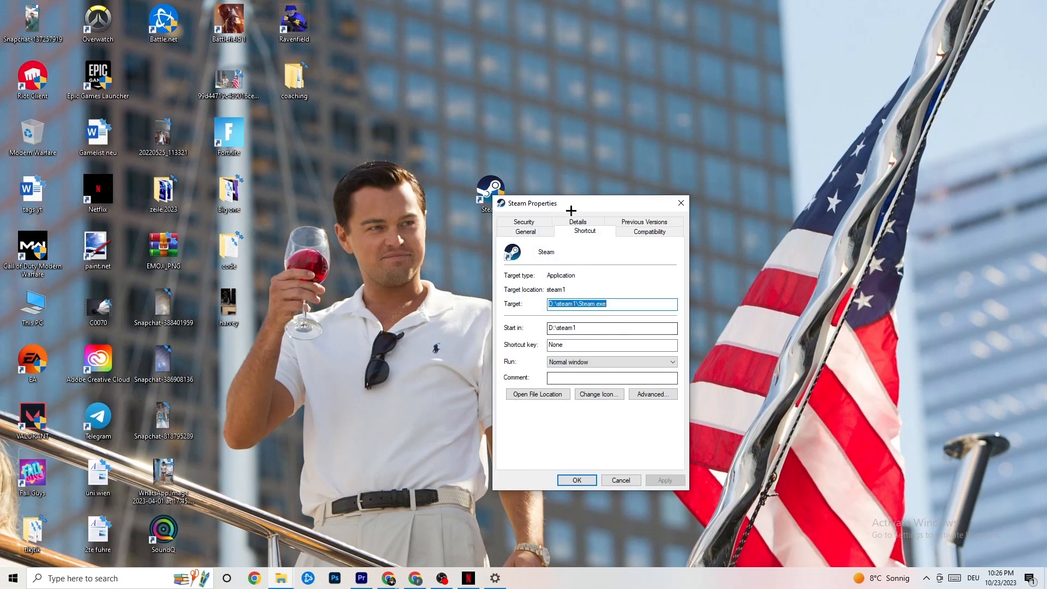
left_click_drag(567, 204, 516, 120)
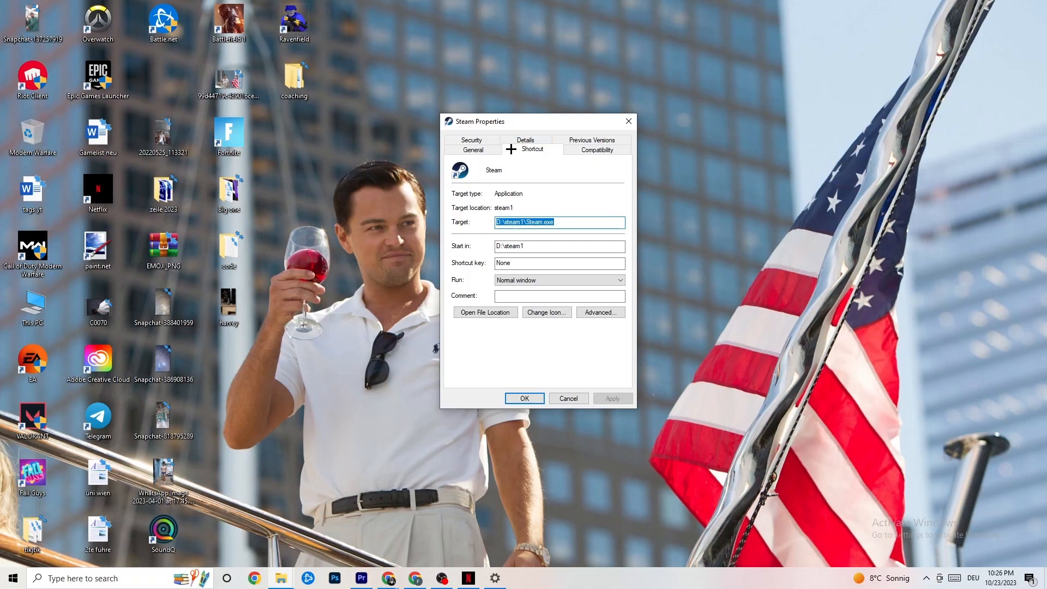
left_click(568, 148)
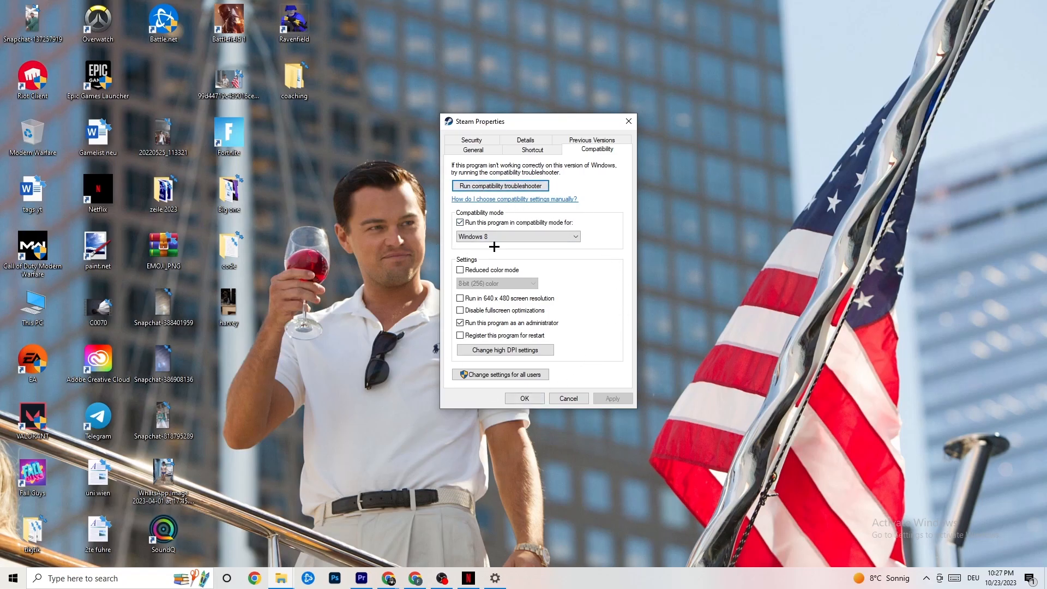
Look through the Windows versions offered for Steam's compatibility mode, keep Windows 8 and confirm the properties
left_click(460, 223)
left_click(507, 235)
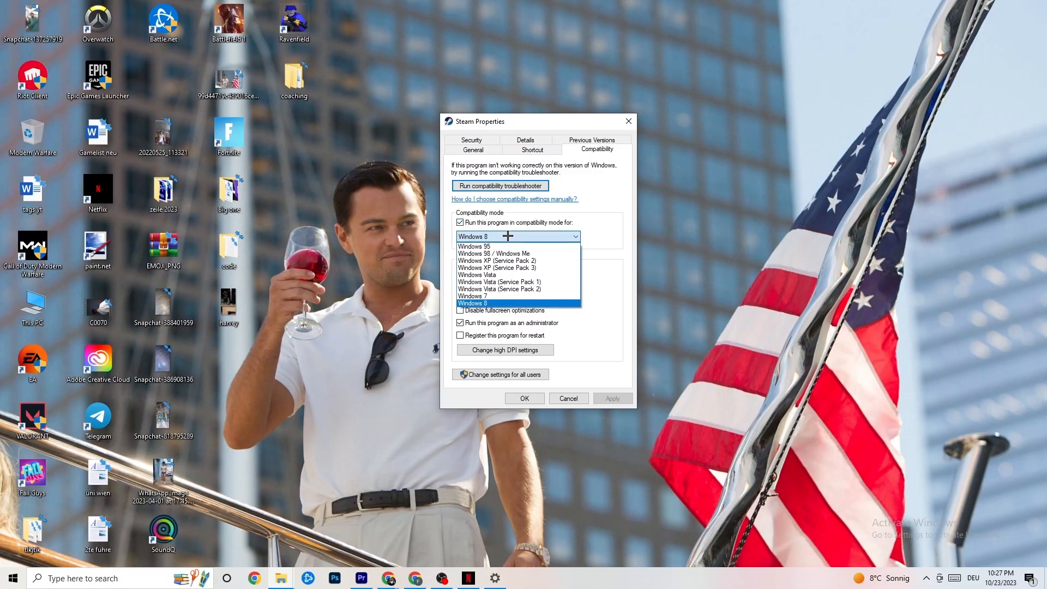
left_click(595, 252)
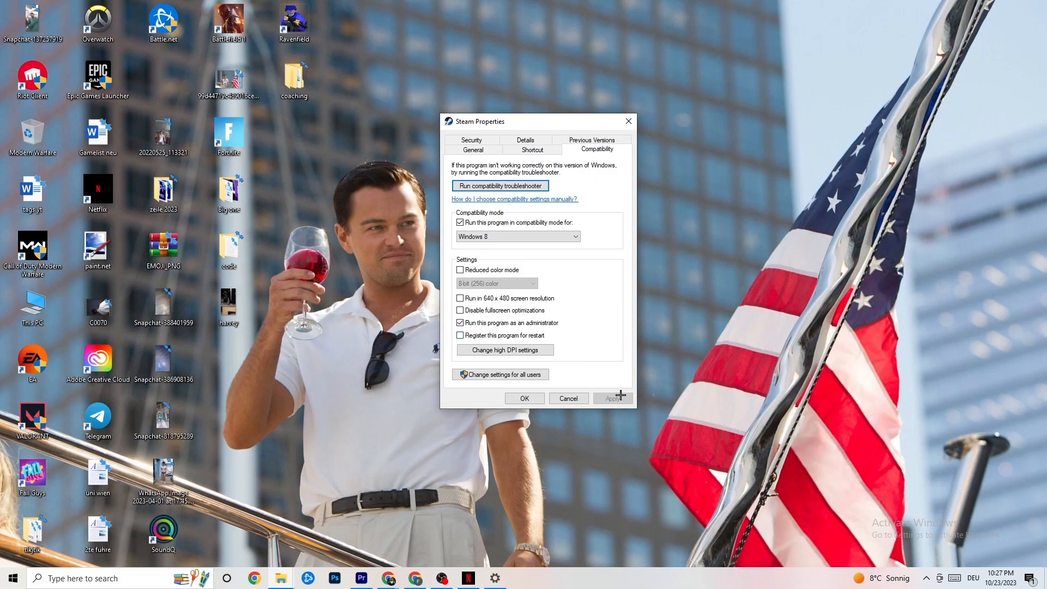
left_click(524, 401)
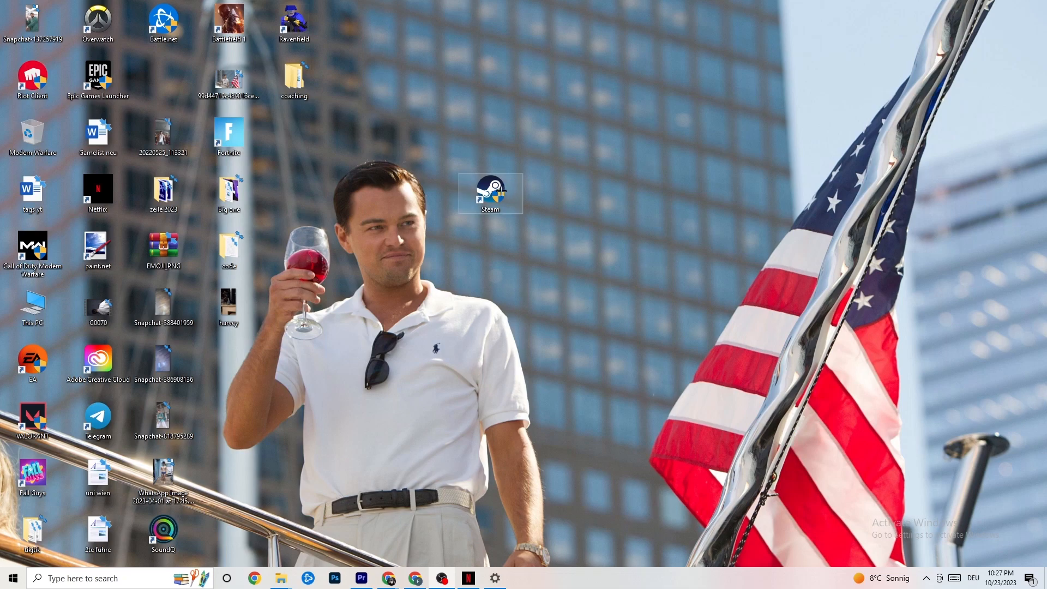
left_click(2, 585)
left_click(365, 530)
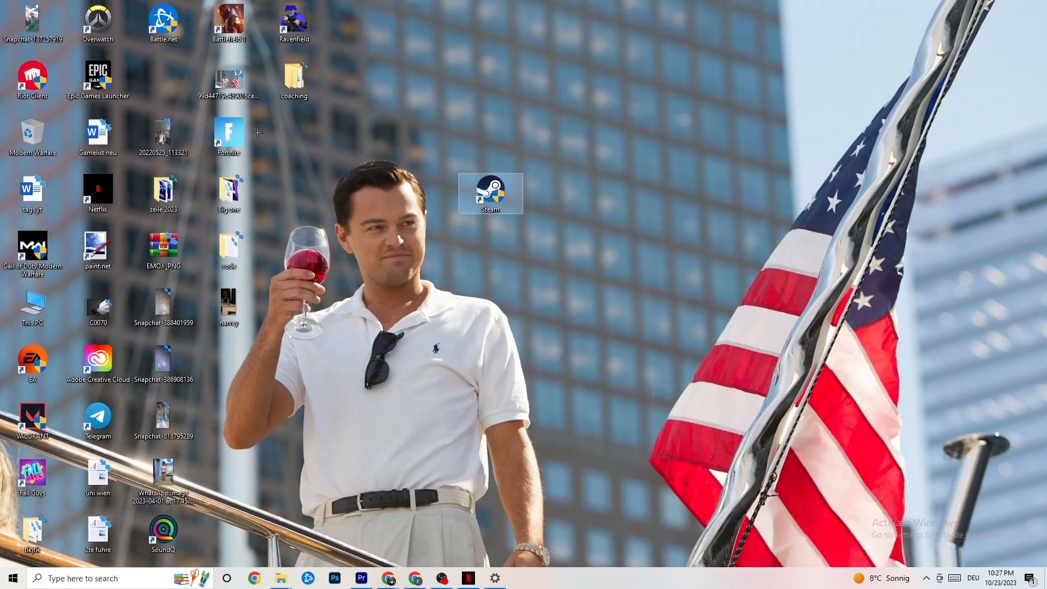
right_click(480, 198)
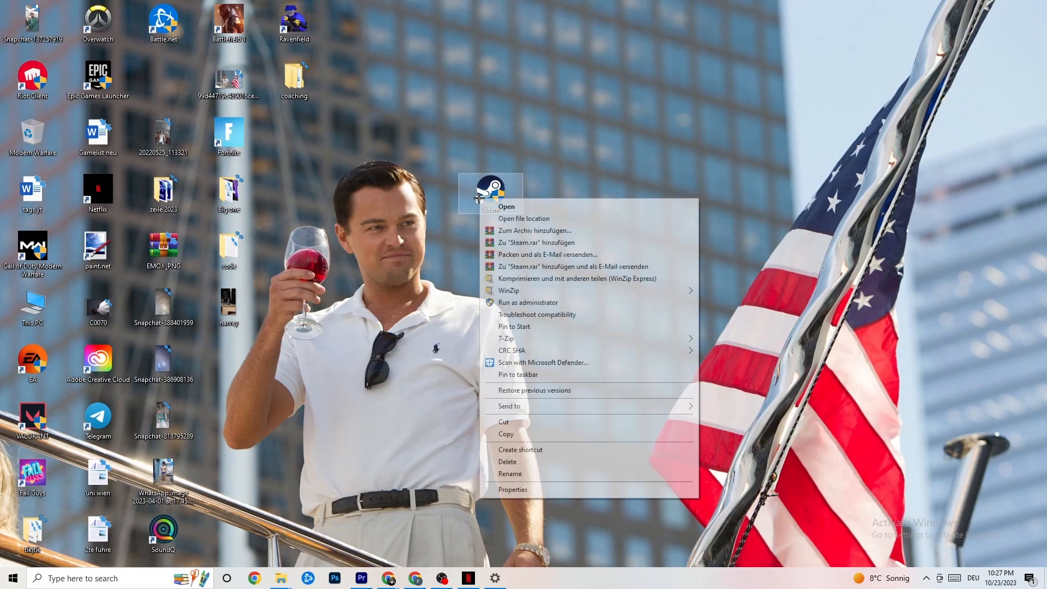
left_click(426, 260)
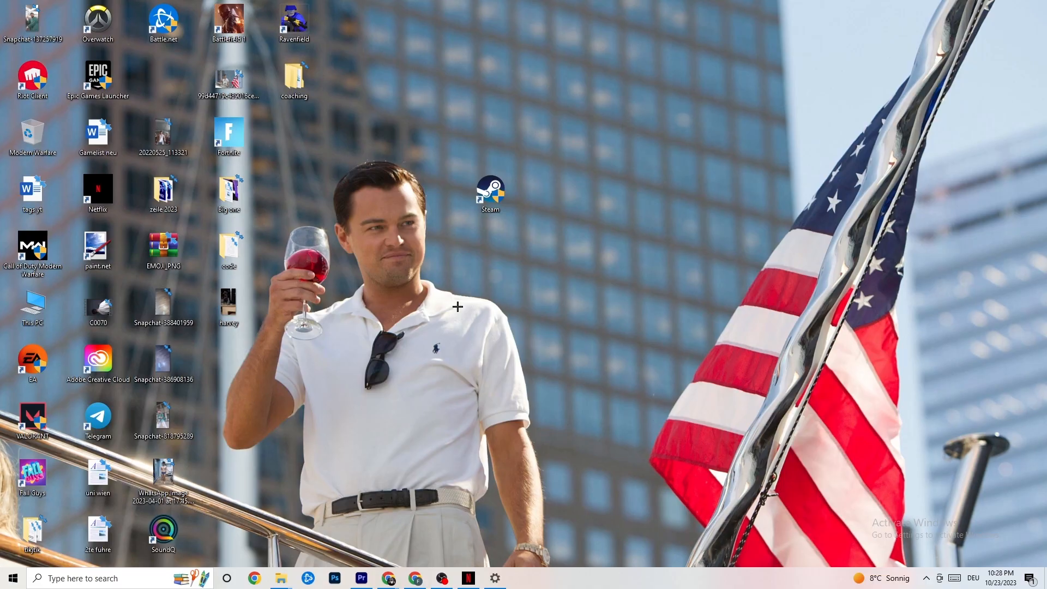
Open Task Manager in a maximized window and view the actions available for the Google Chrome process, including End task
right_click(582, 585)
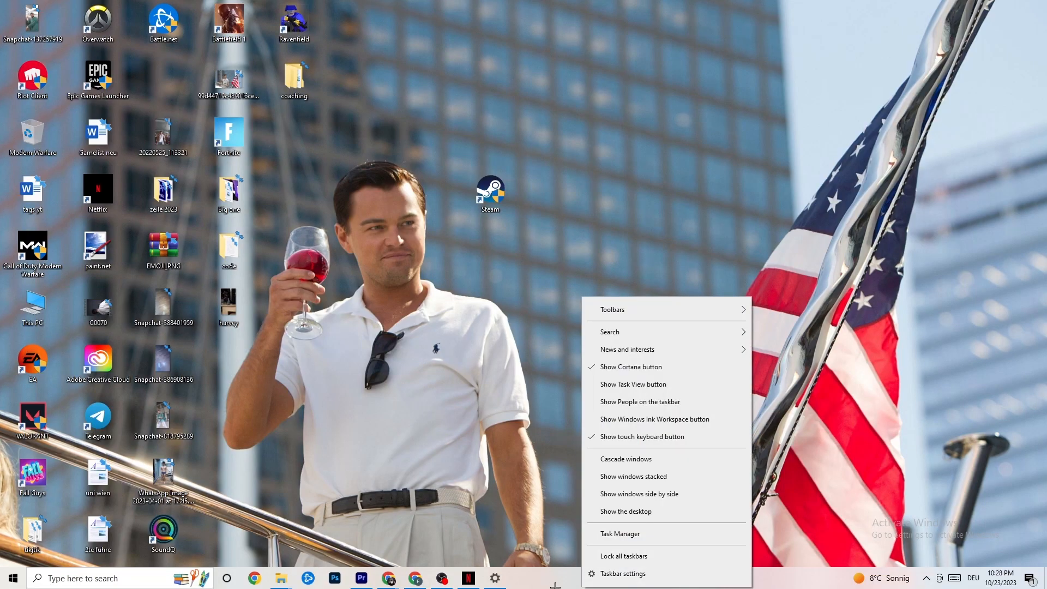
left_click(629, 535)
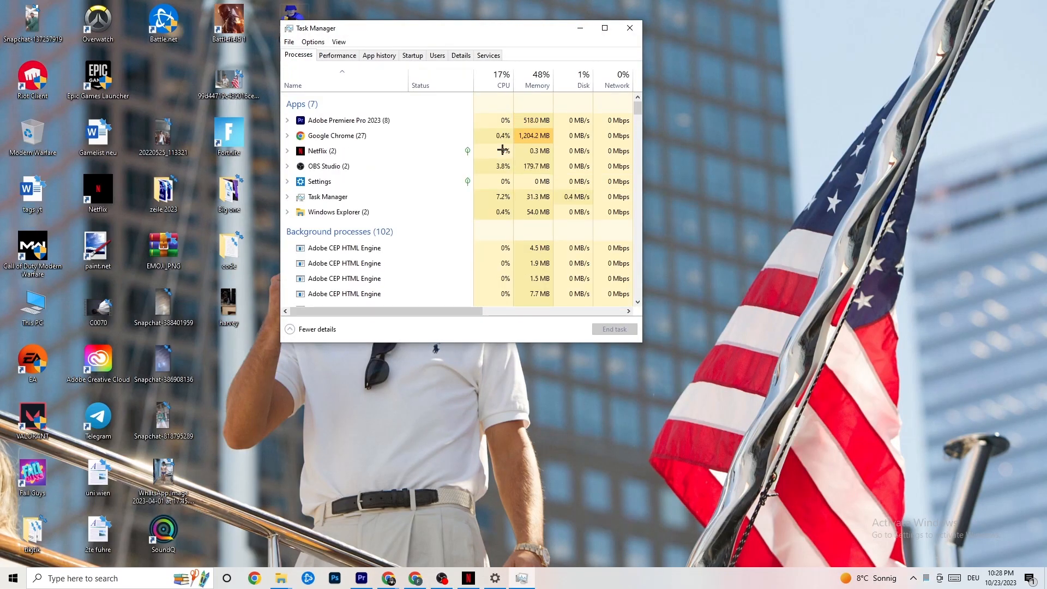
left_click(605, 27)
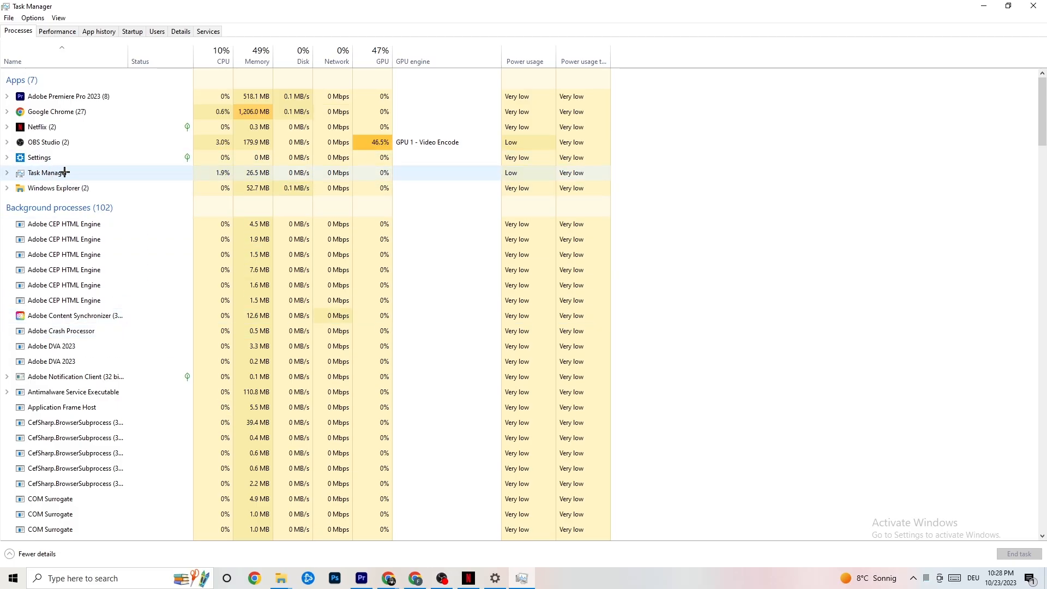
right_click(76, 113)
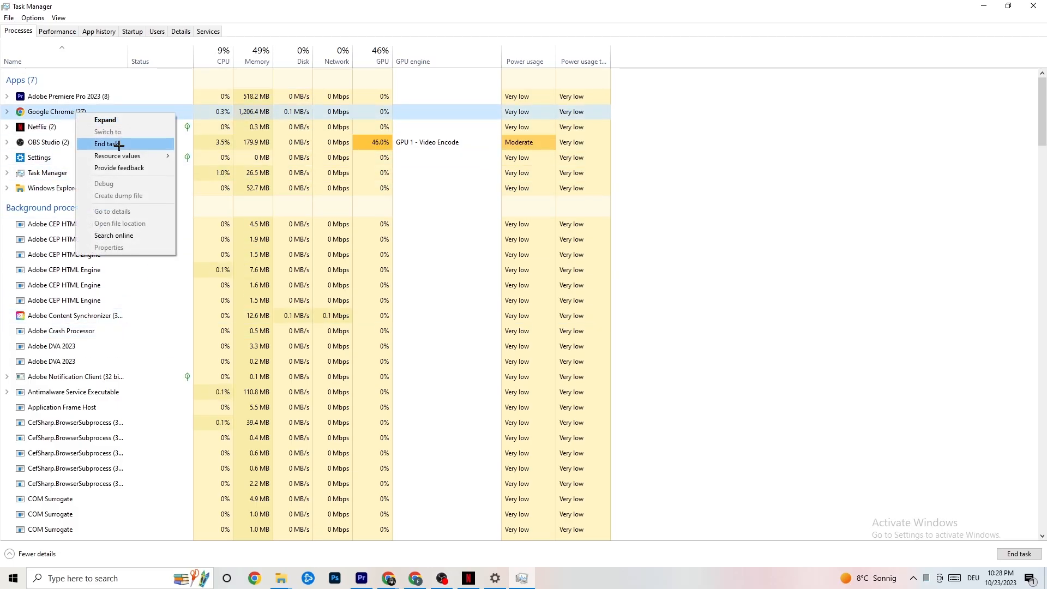
left_click(731, 133)
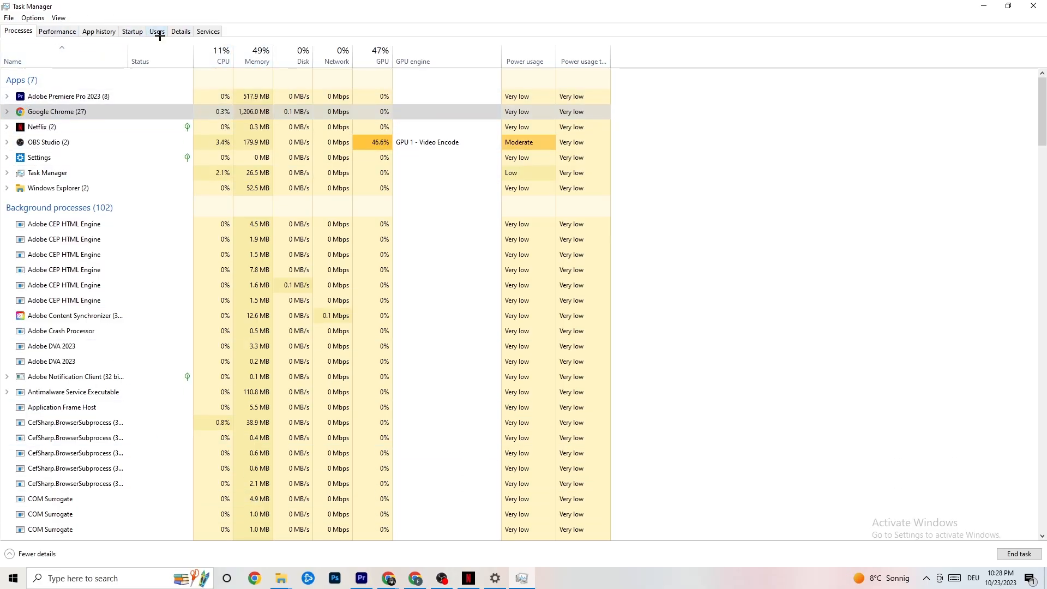
Show the detailed process list and view the priority levels available for the Adobe Premiere Pro process
left_click(180, 32)
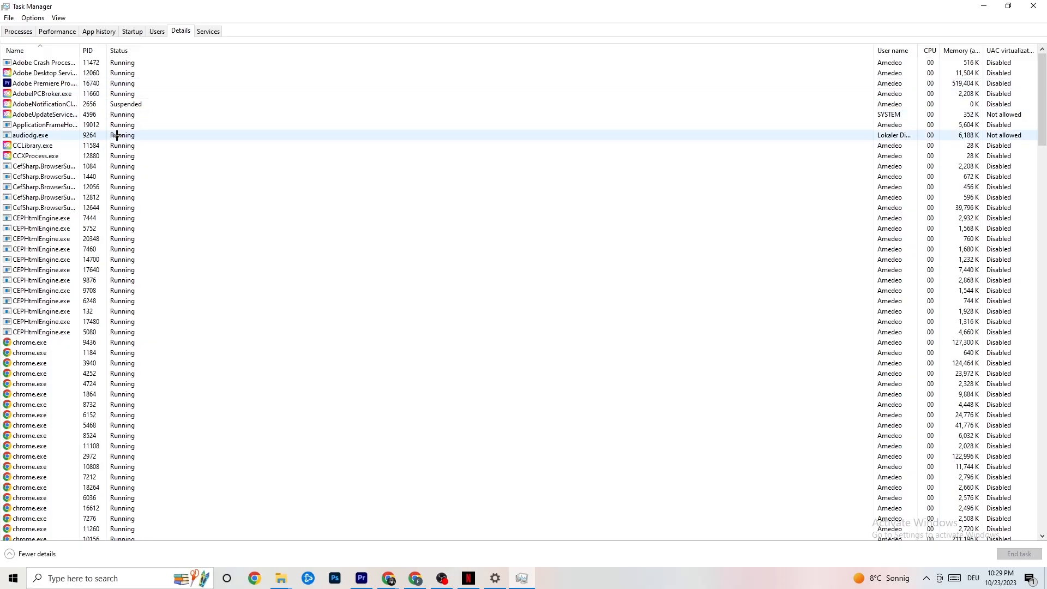
right_click(57, 86)
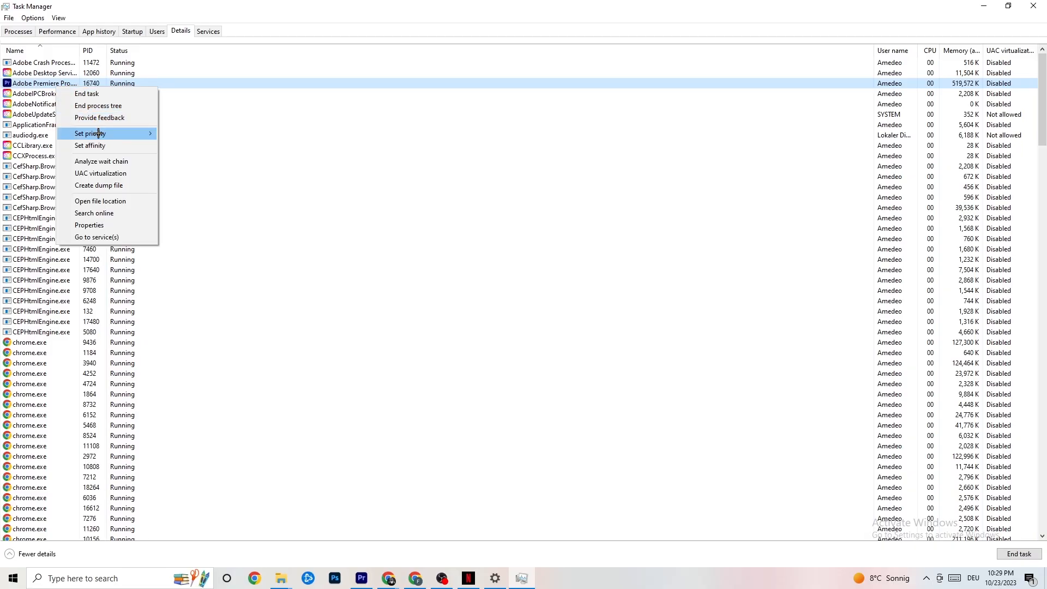
mouse_move(101, 138)
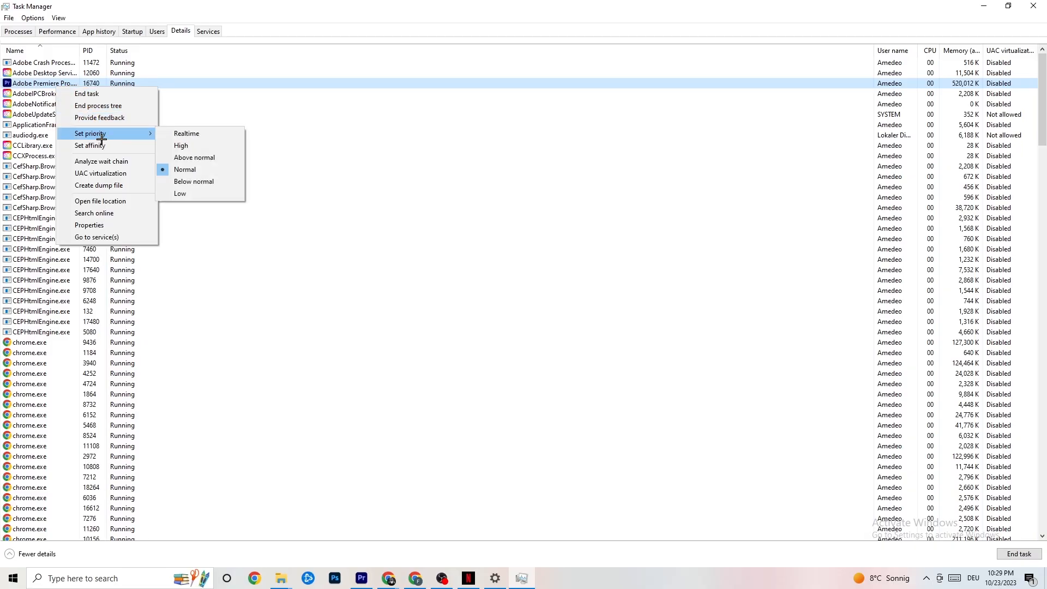
left_click(144, 130)
left_click(145, 130)
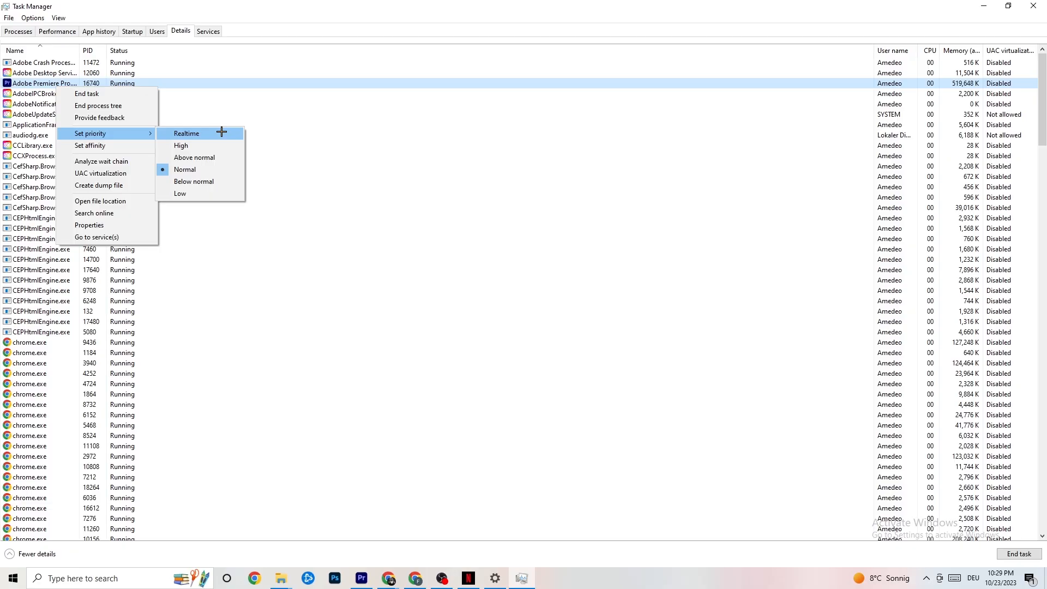
left_click(281, 115)
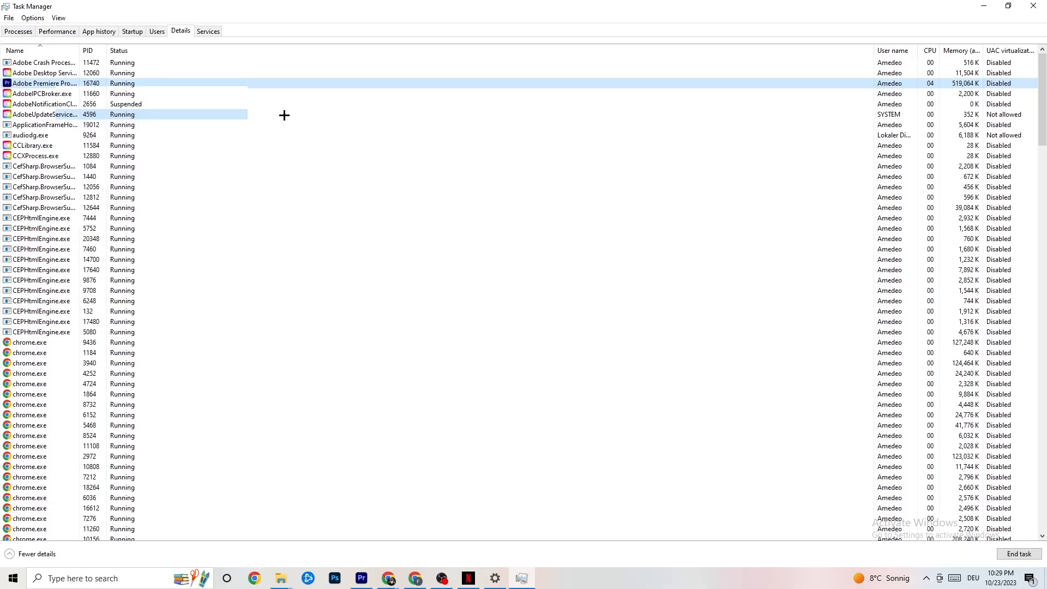
left_click(282, 115)
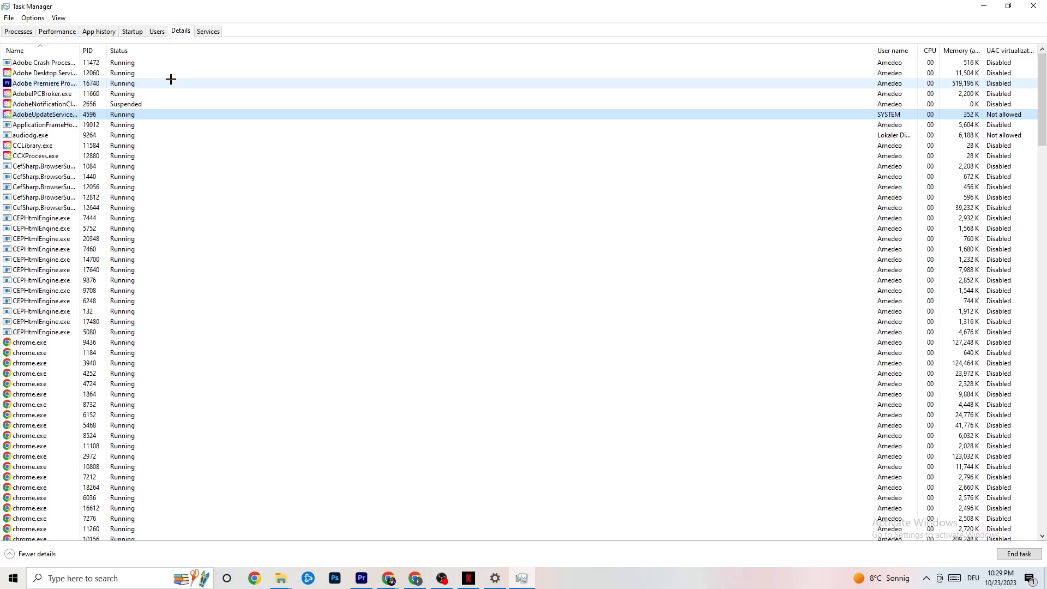
Review the startup programs and the options for Razer Synapse, including disabling it, and close Task Manager
left_click(132, 31)
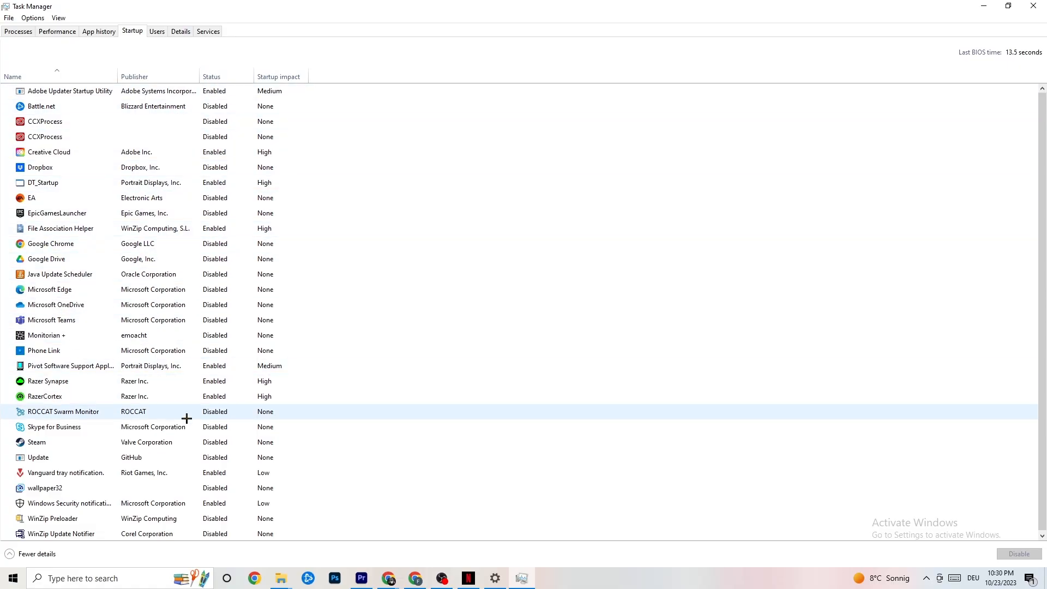
right_click(212, 382)
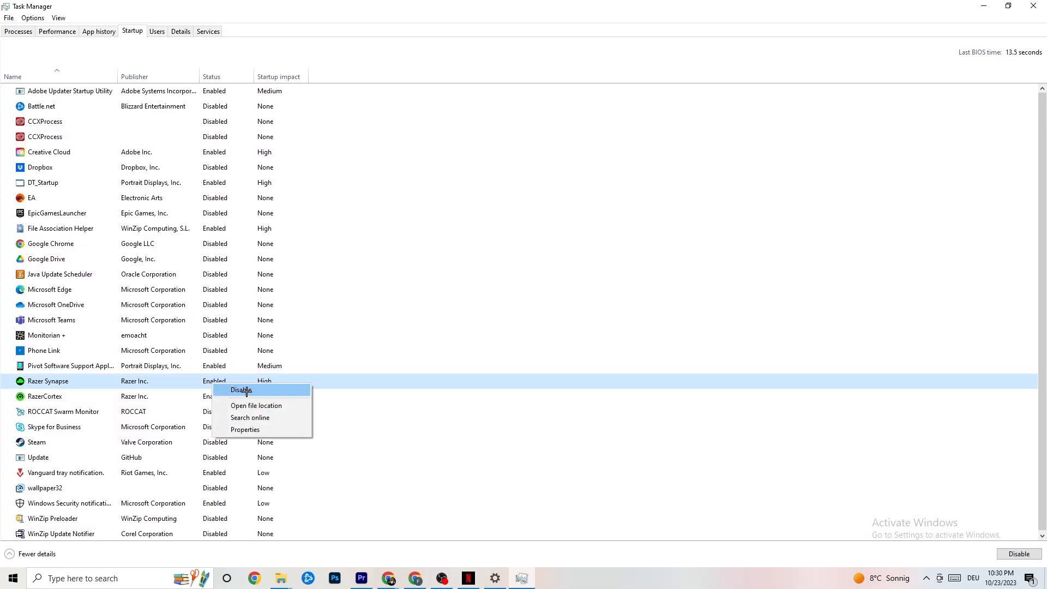
left_click(540, 55)
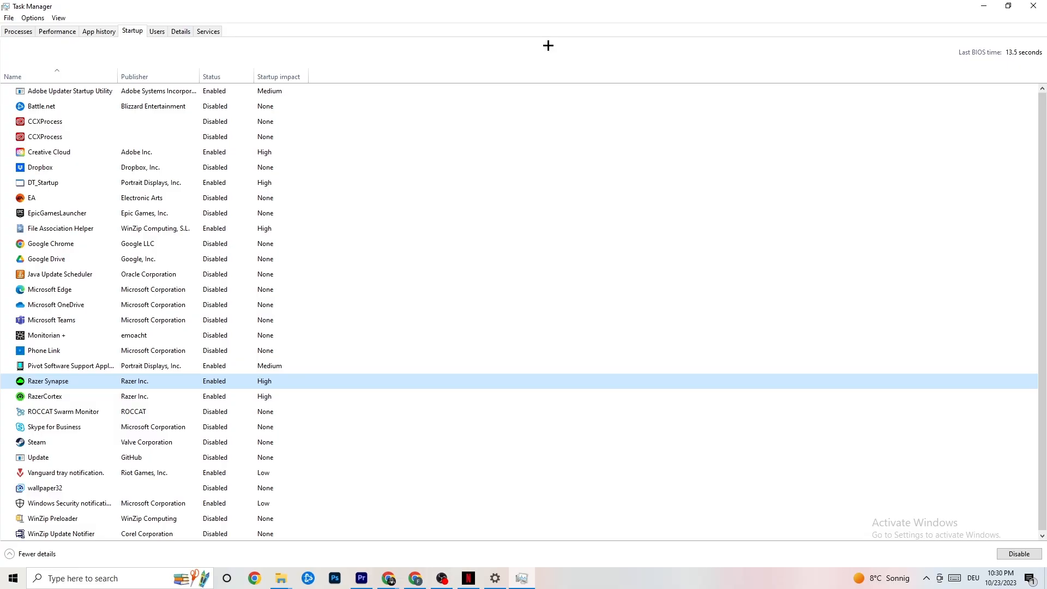
left_click(1028, 5)
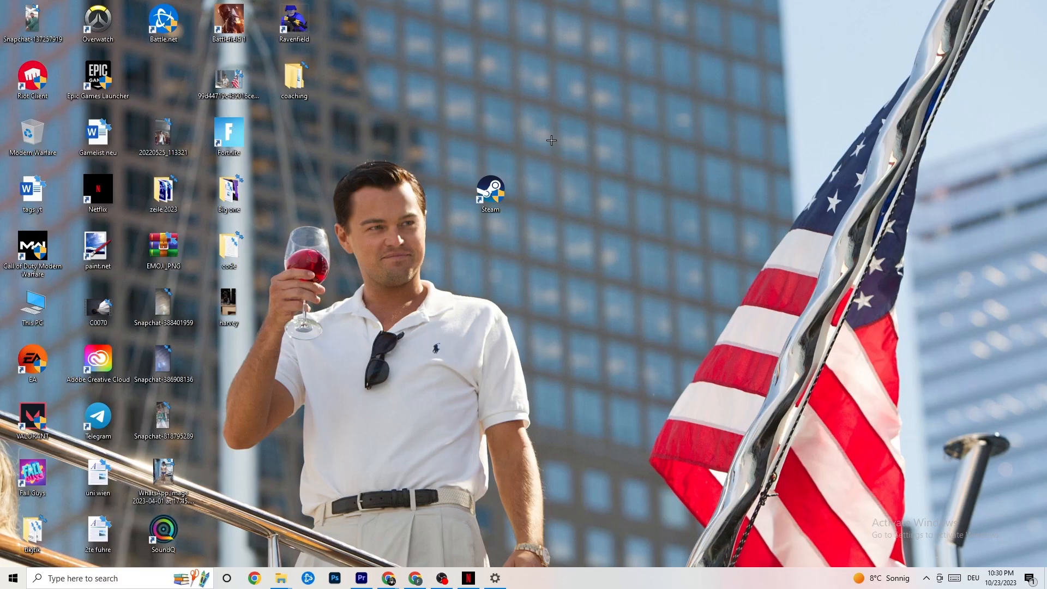
Open the Windows display settings and check the scale and layout options for text and apps
left_click(10, 582)
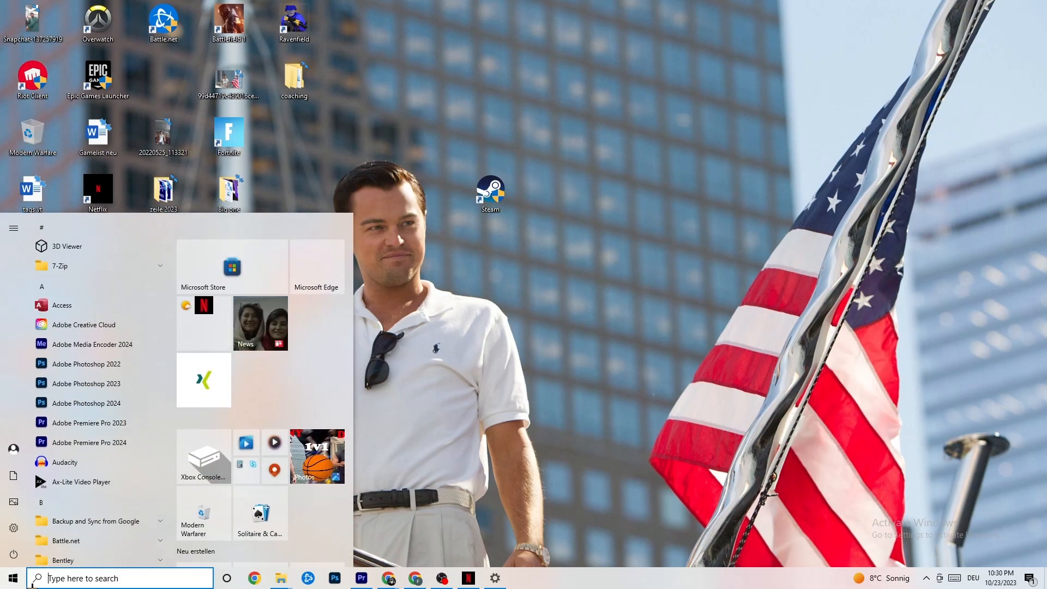
left_click(15, 528)
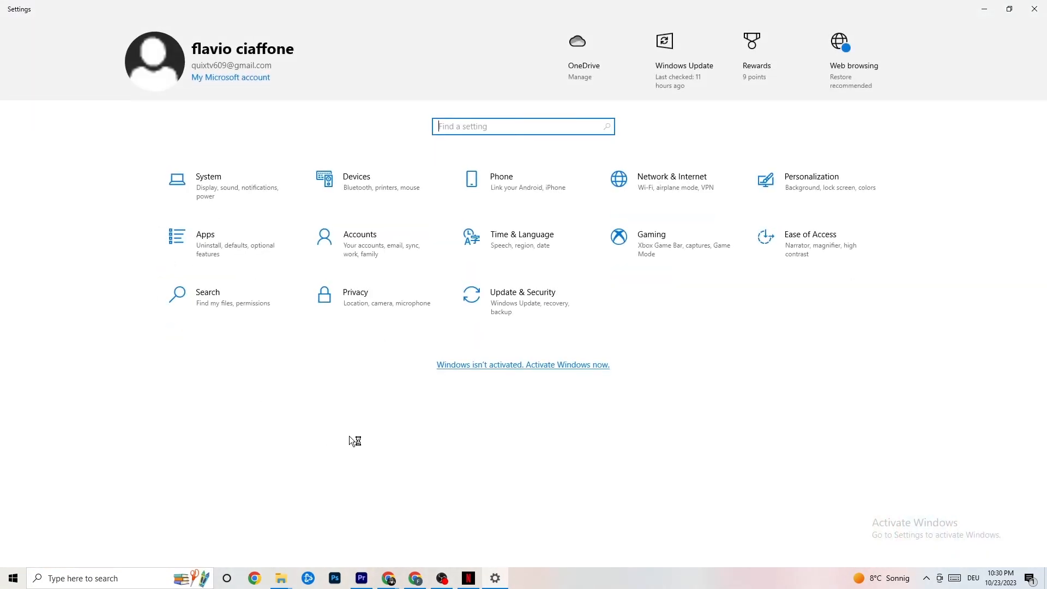
left_click(229, 184)
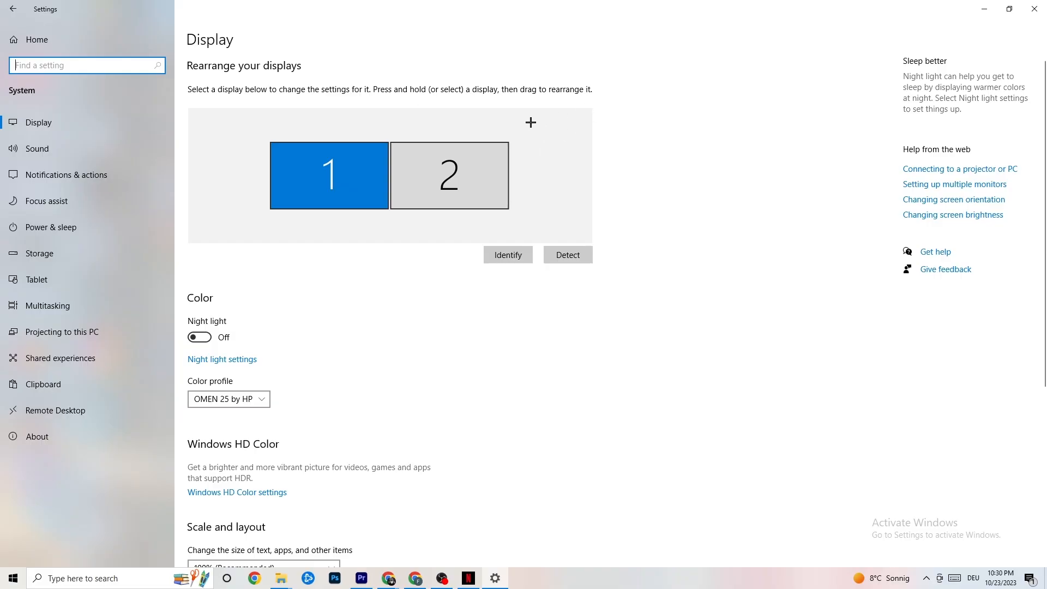
scroll(509, 122, "down", 5)
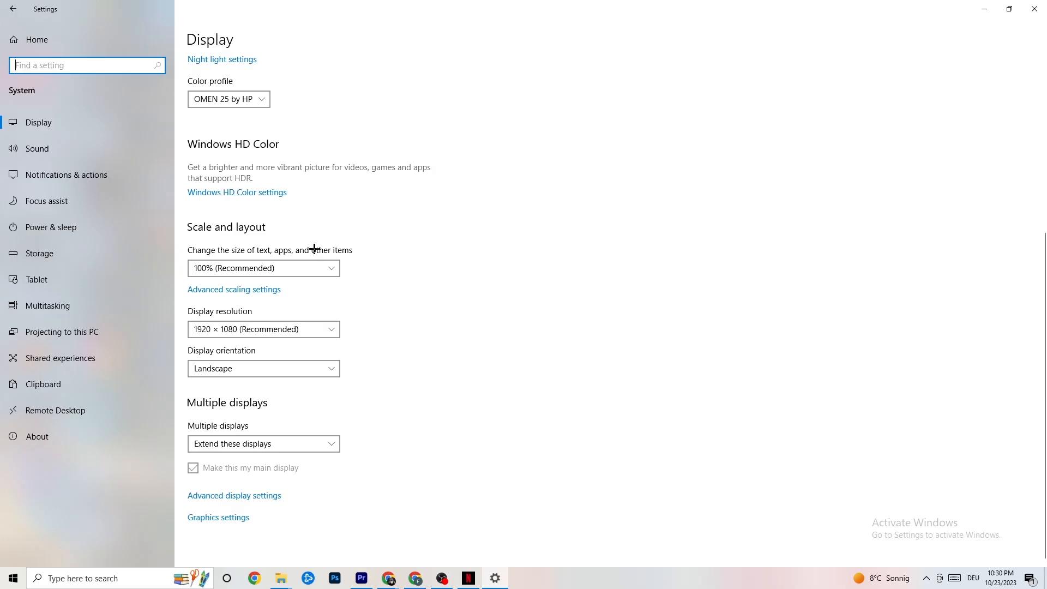
left_click(305, 267)
left_click(415, 212)
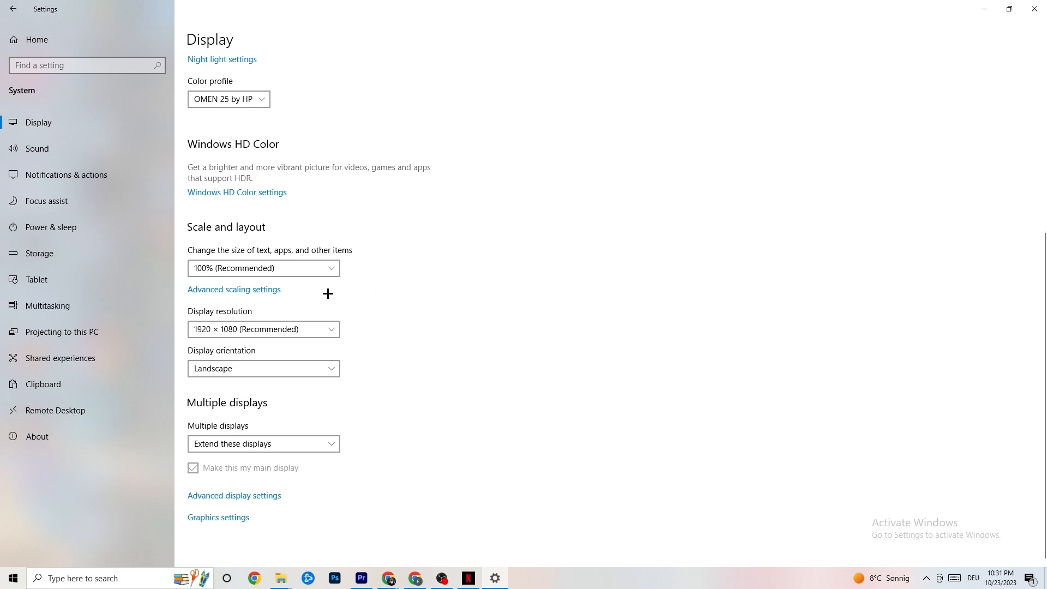
Open the additional power settings from the Power & sleep page to show the available power plans
left_click(65, 226)
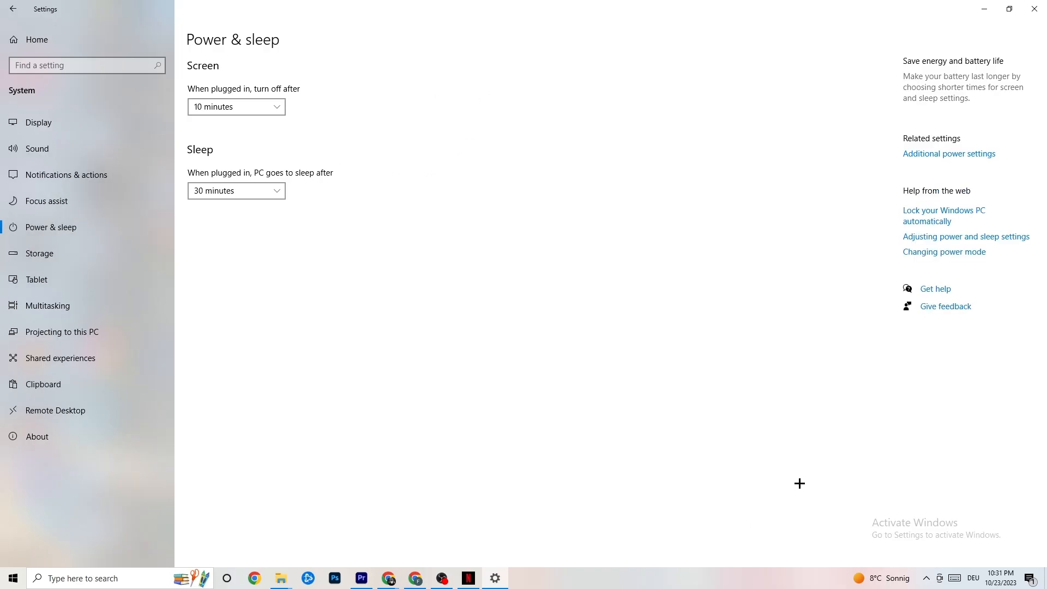
left_click(970, 153)
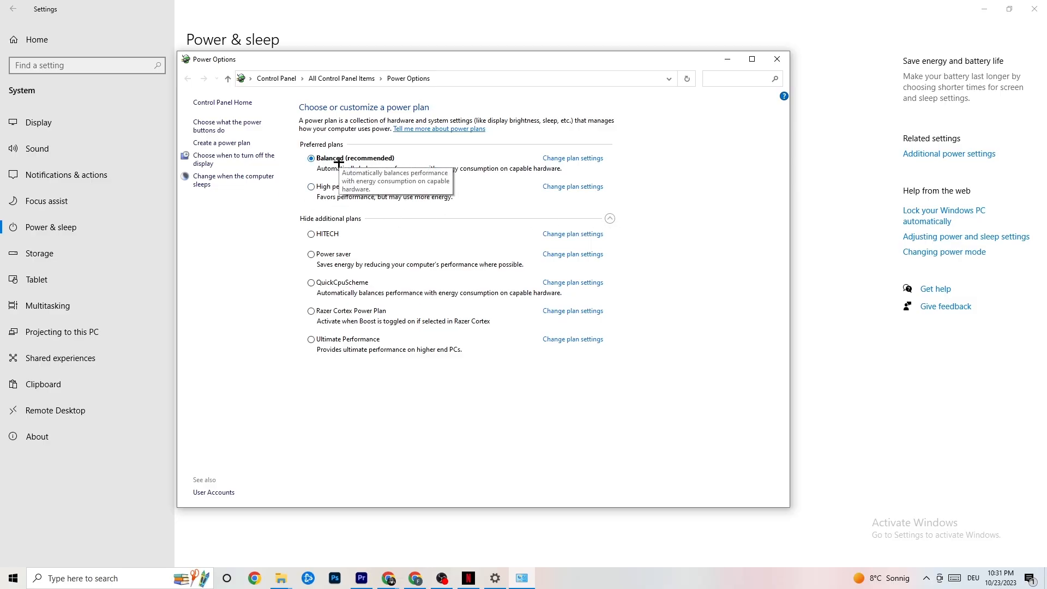
Close the power plans window and open the Storage Sense configuration from the Storage settings
left_click(777, 59)
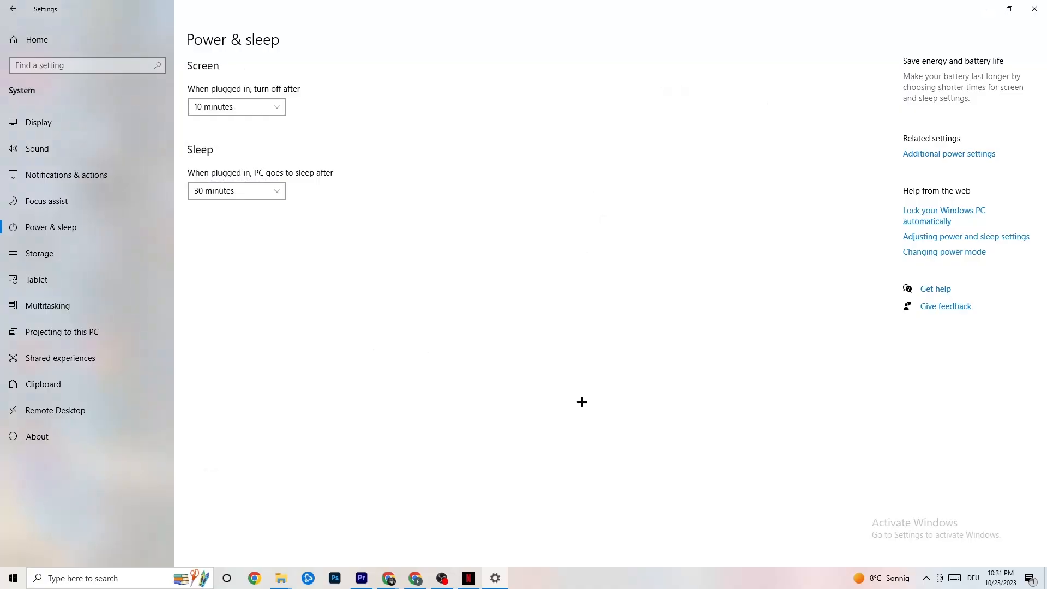
left_click(82, 262)
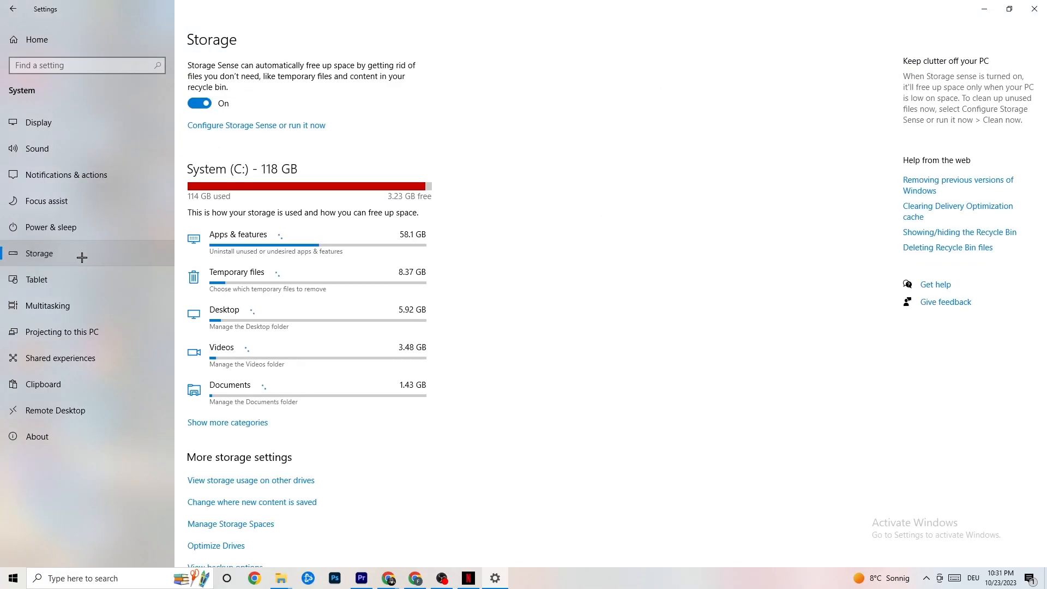
left_click(248, 126)
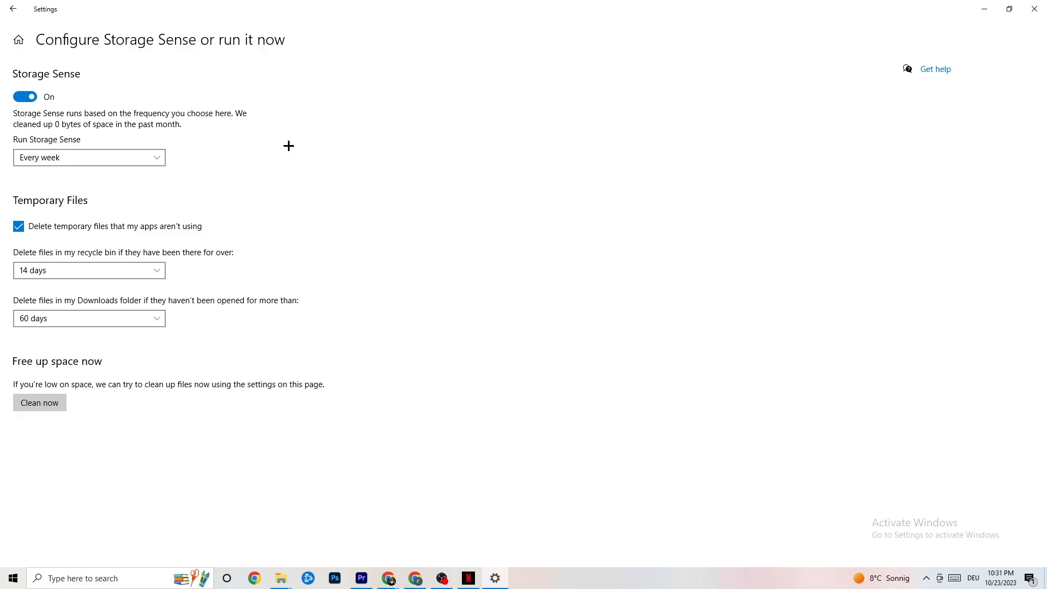
Review the Storage Sense run frequency and recycle bin deletion options, and clean up files now with the settings on the page
left_click(155, 159)
left_click(116, 158)
left_click(89, 158)
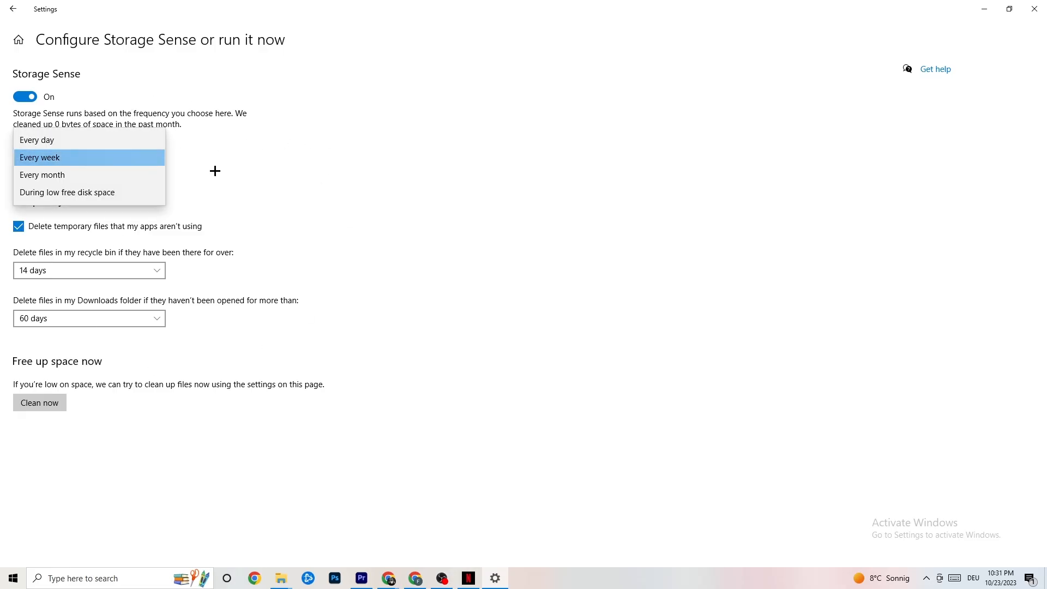
left_click(242, 227)
left_click(121, 268)
left_click(385, 217)
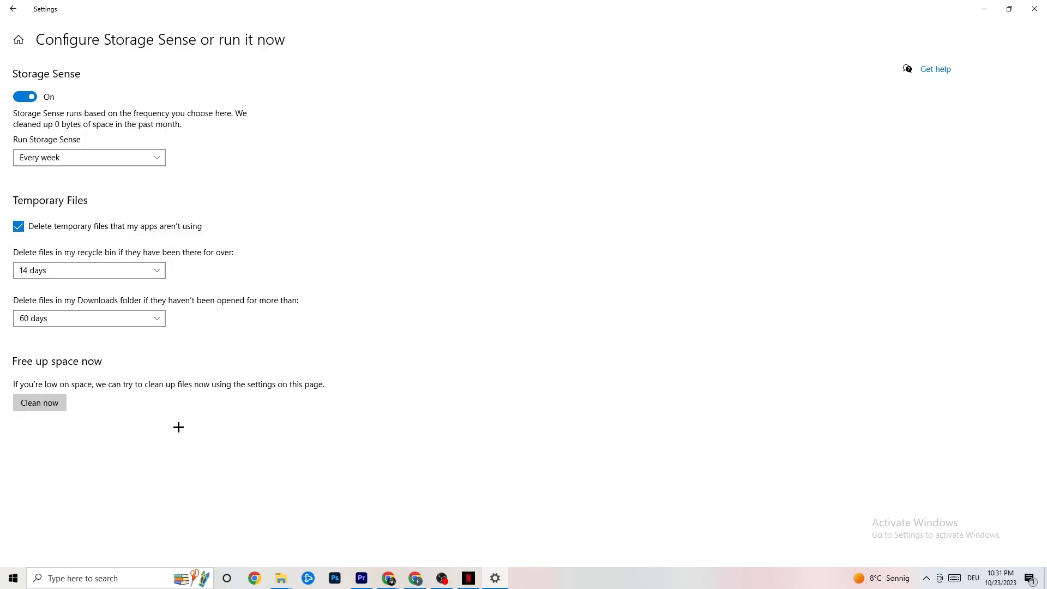
left_click(39, 404)
Return to the Settings home and check the Captures and Game Mode pages of the Gaming settings
left_click(10, 4)
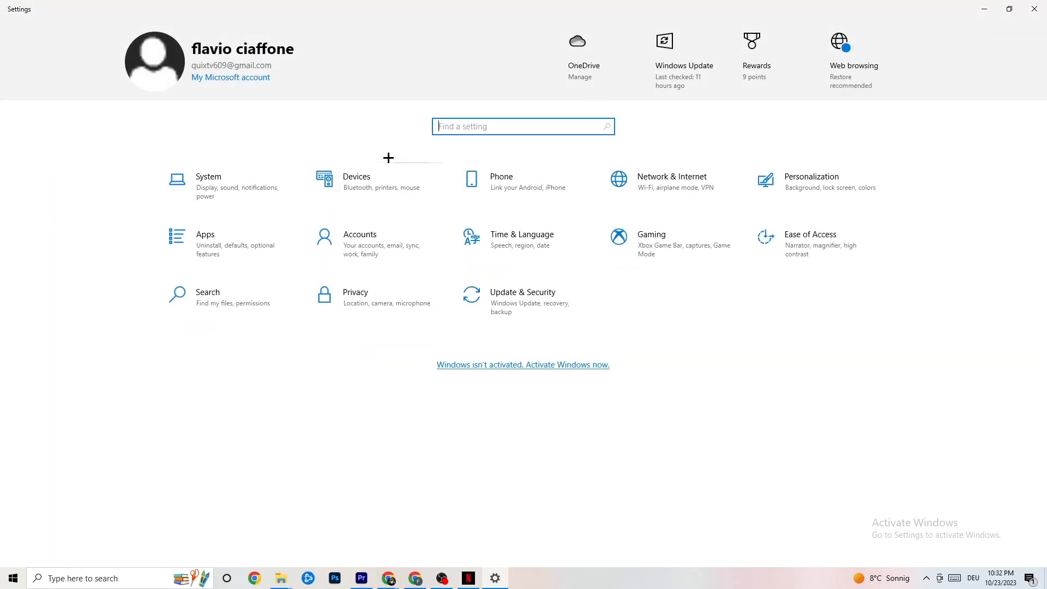
left_click(698, 249)
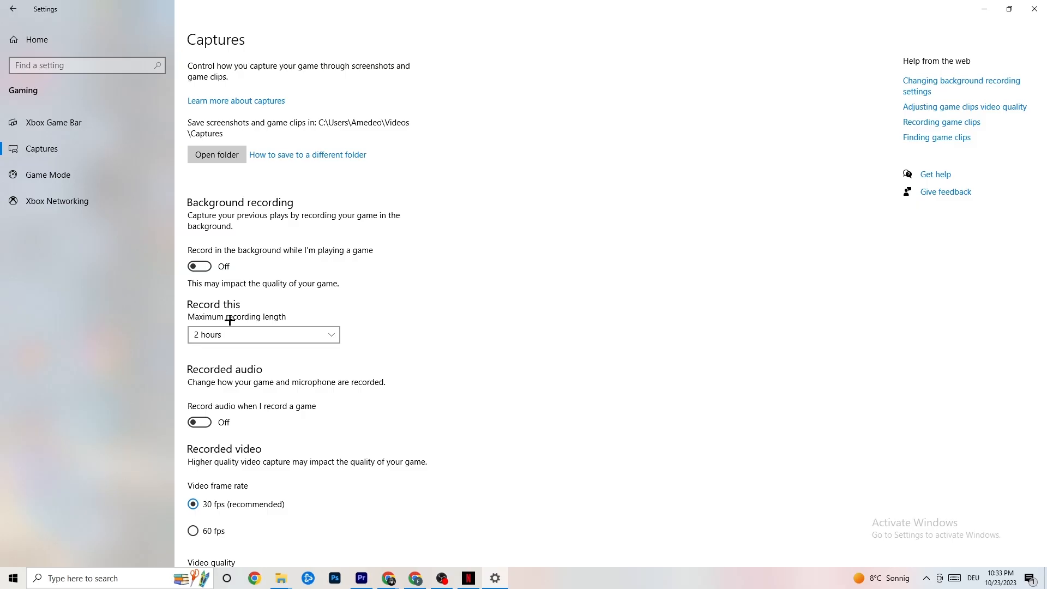
left_click(95, 175)
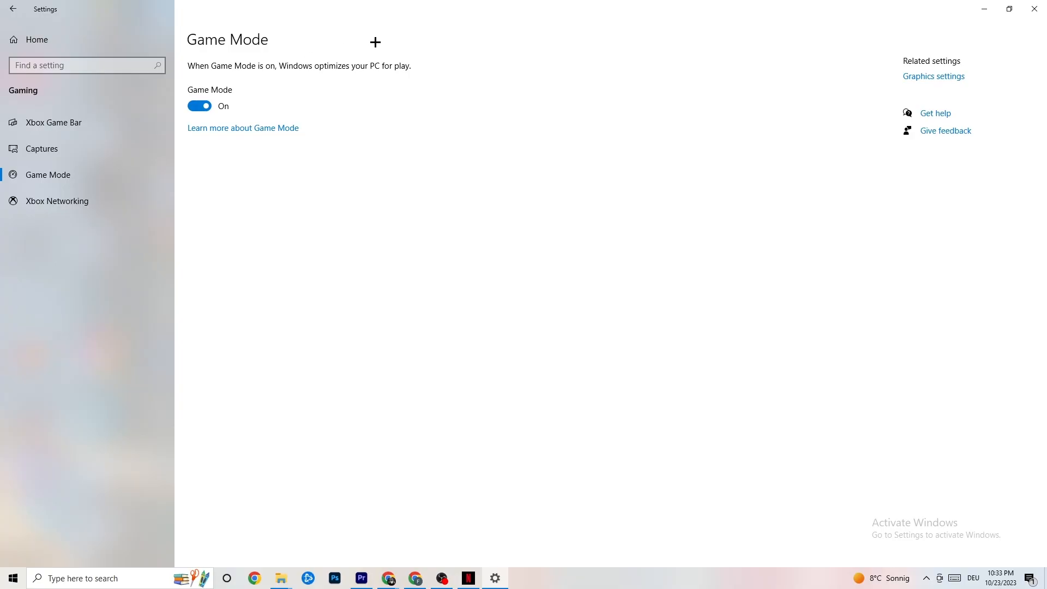
Check the Troubleshoot and Windows Update pages under Update & Security, and close Settings
left_click(12, 9)
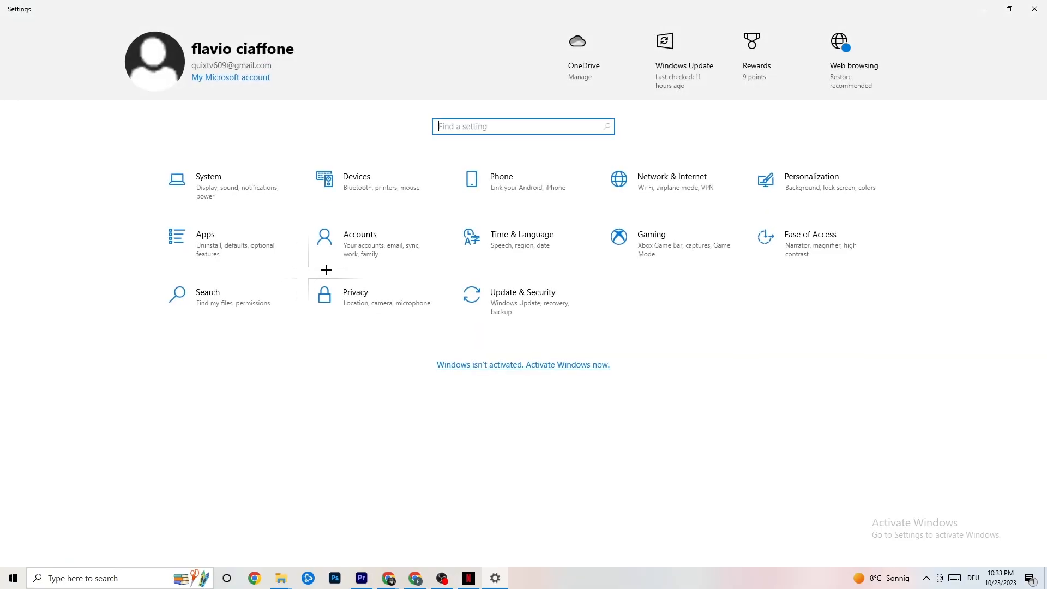
left_click(549, 311)
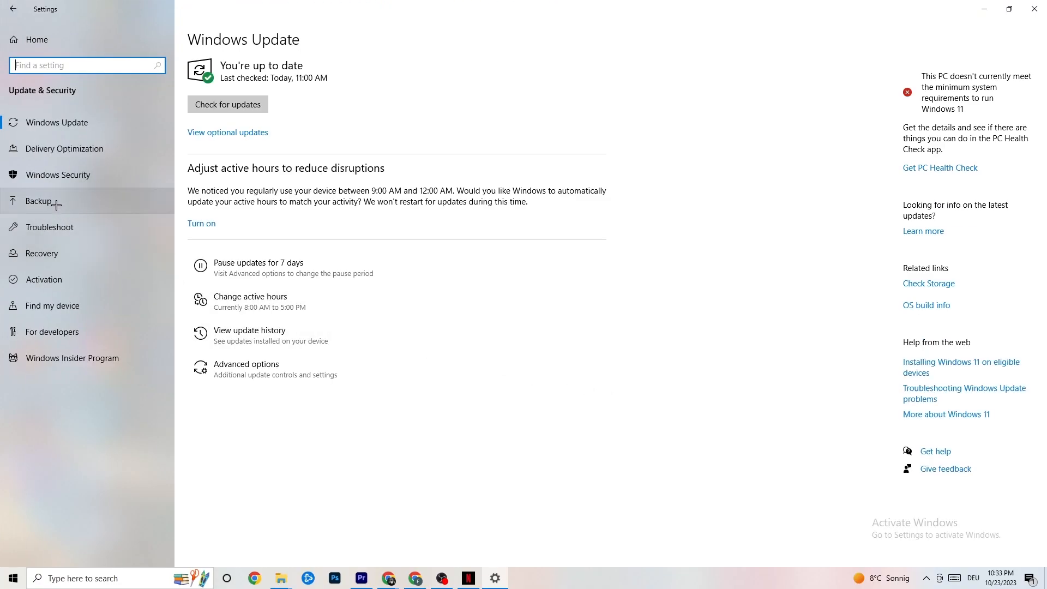
left_click(59, 223)
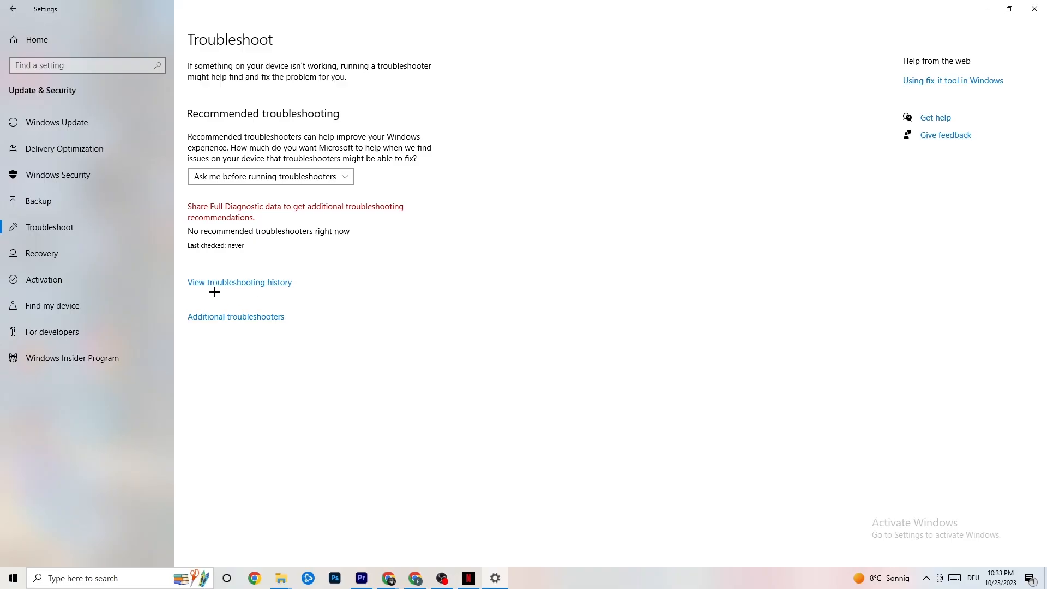
left_click(84, 124)
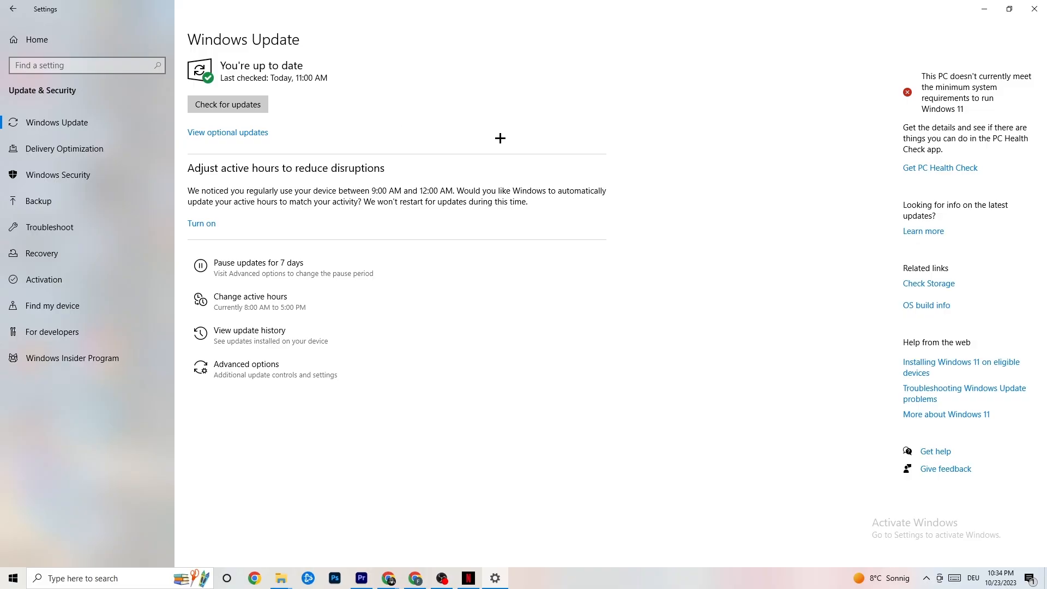
left_click(1024, 12)
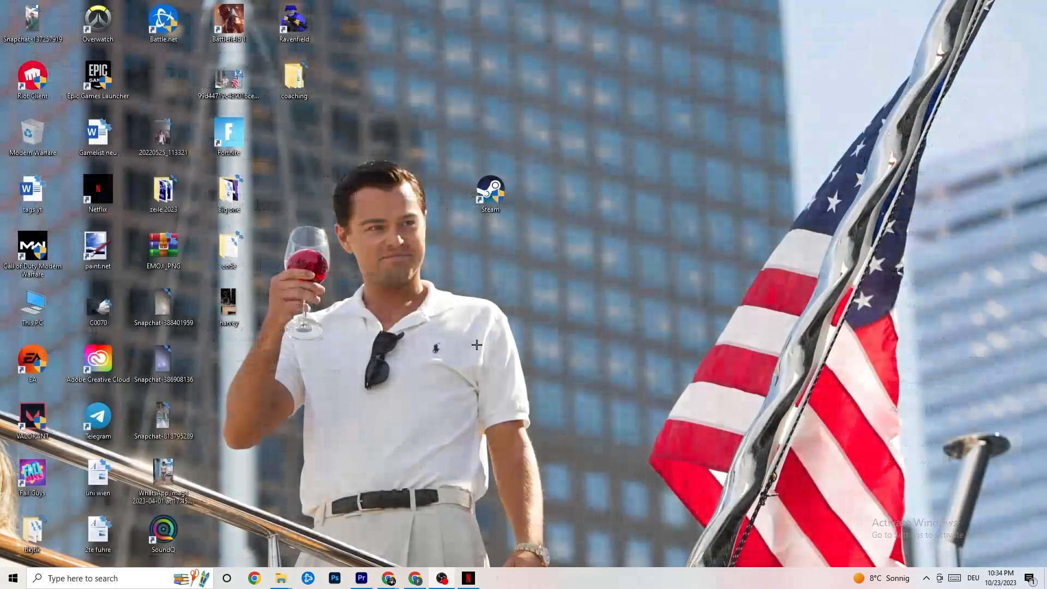